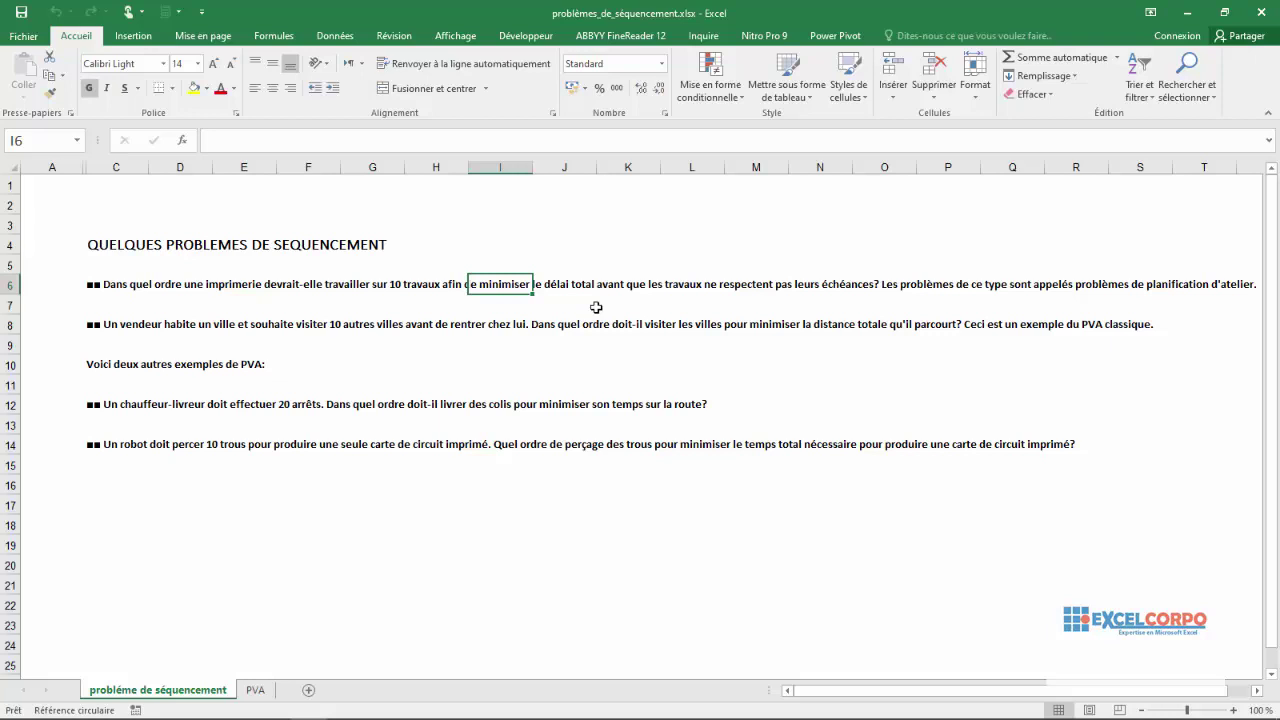
- Select cell G6 and launch Solveur from the Données tab with $G$6 as objective
left_click(227, 287)
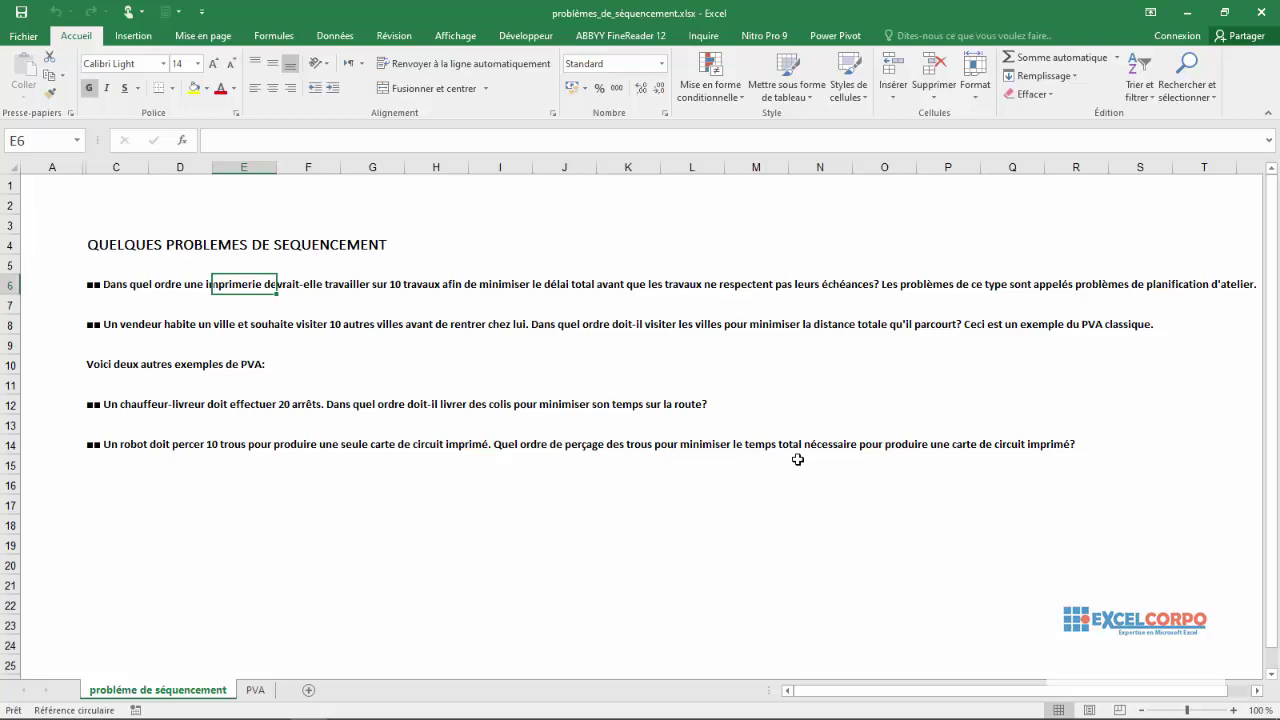
left_click(372, 285)
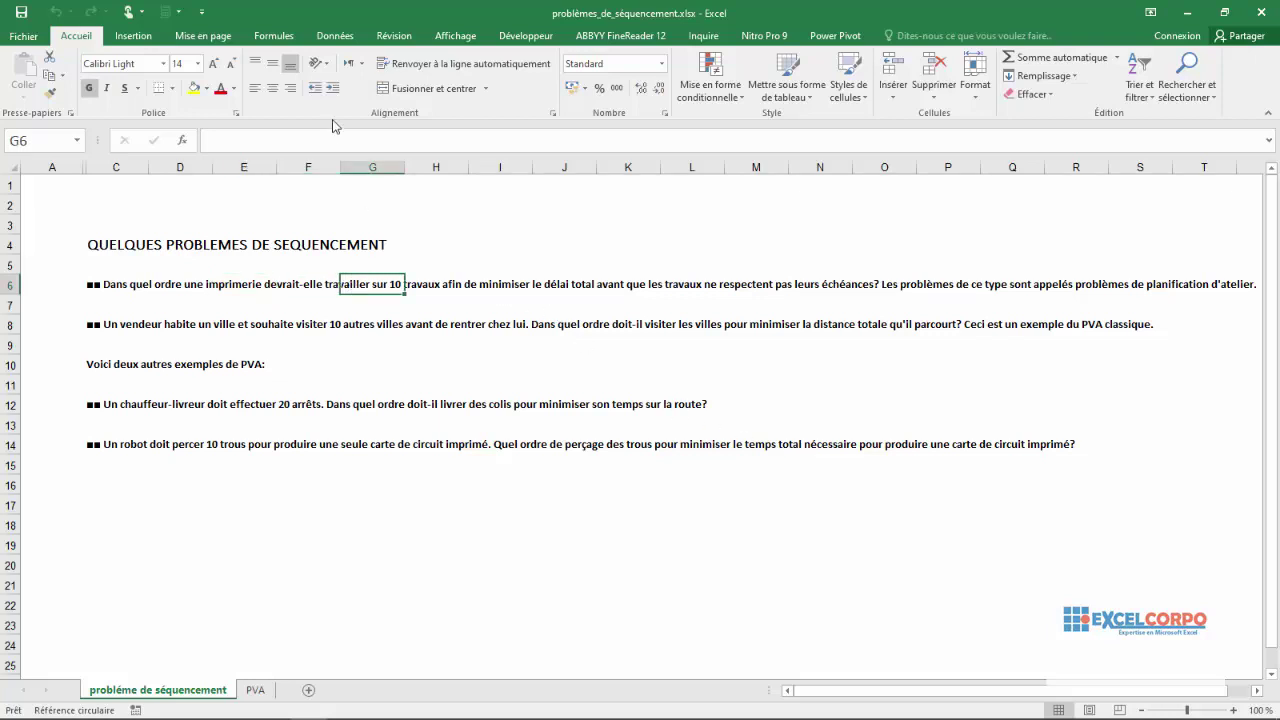
left_click(340, 36)
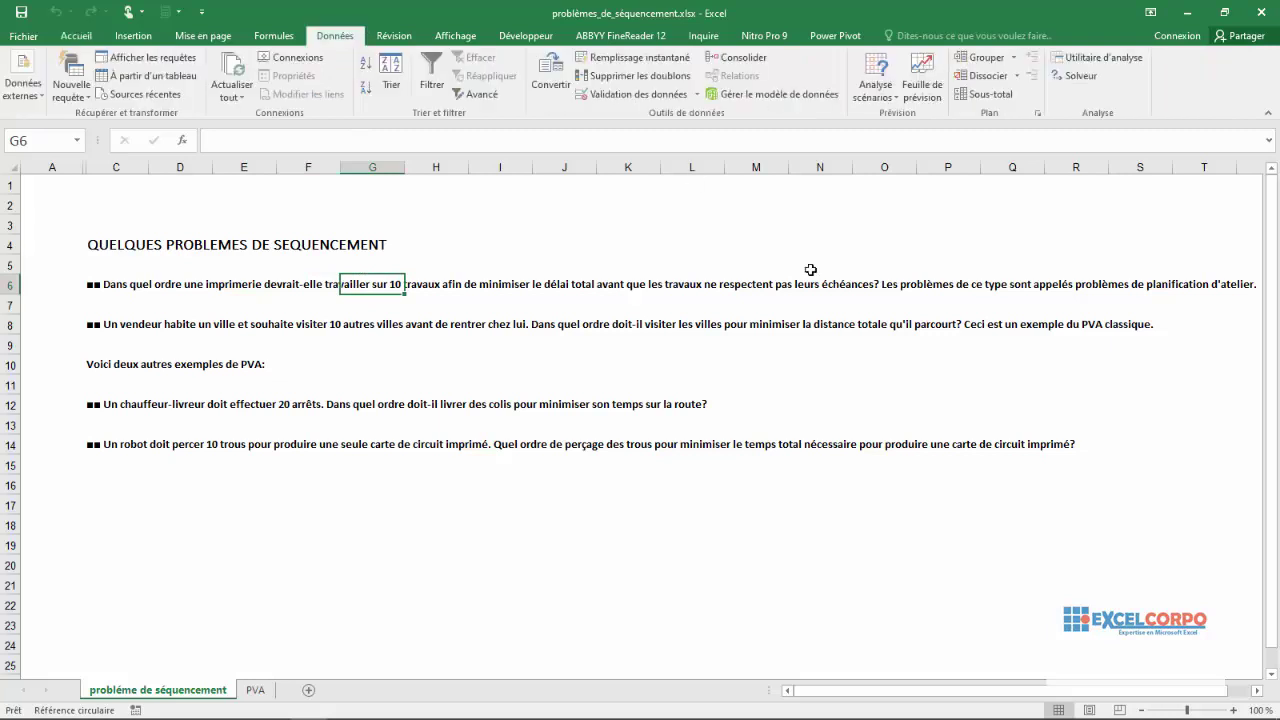
left_click(1074, 86)
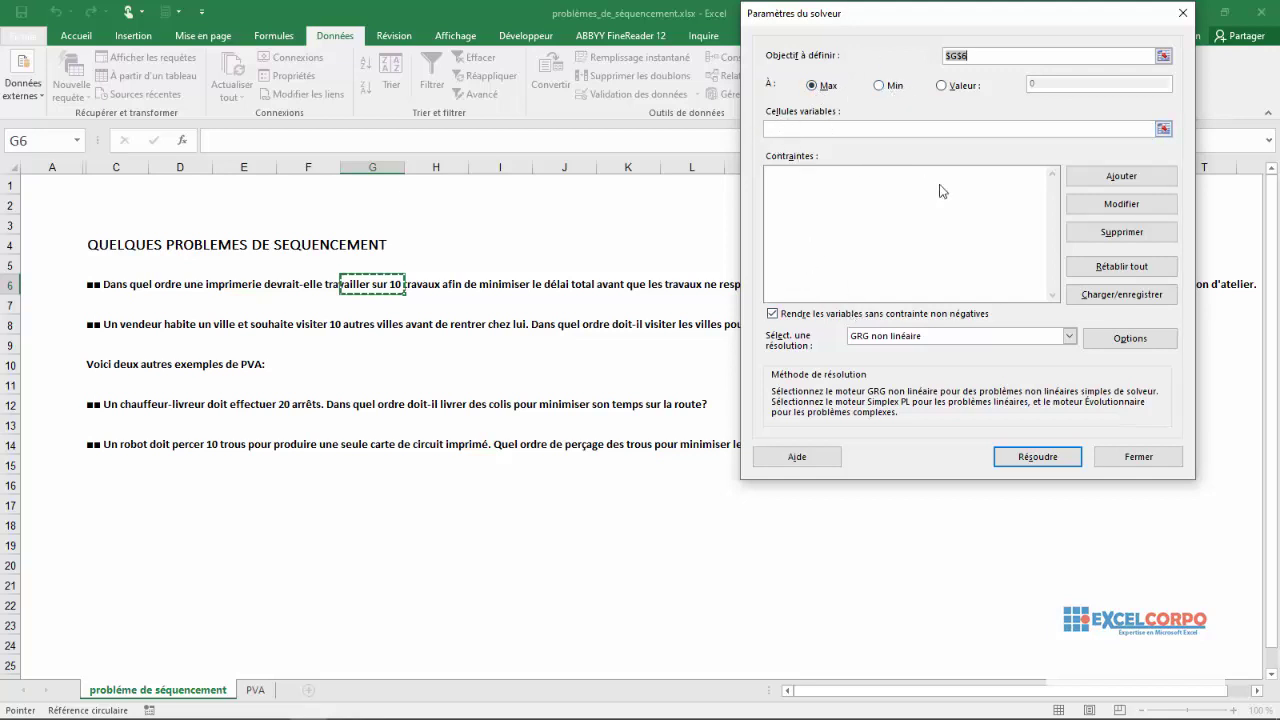
- Add a new constraint and set its relation to dif (TousDifférents)
left_click(1121, 178)
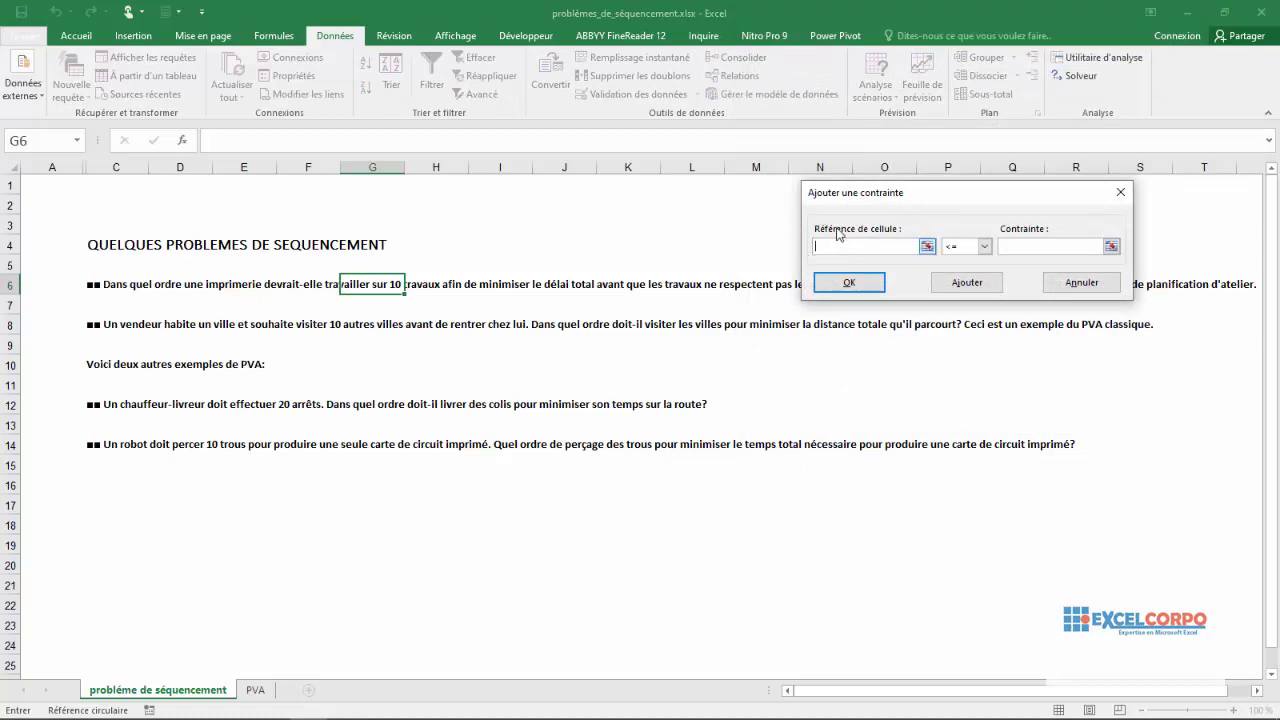
left_click(984, 246)
left_click(958, 316)
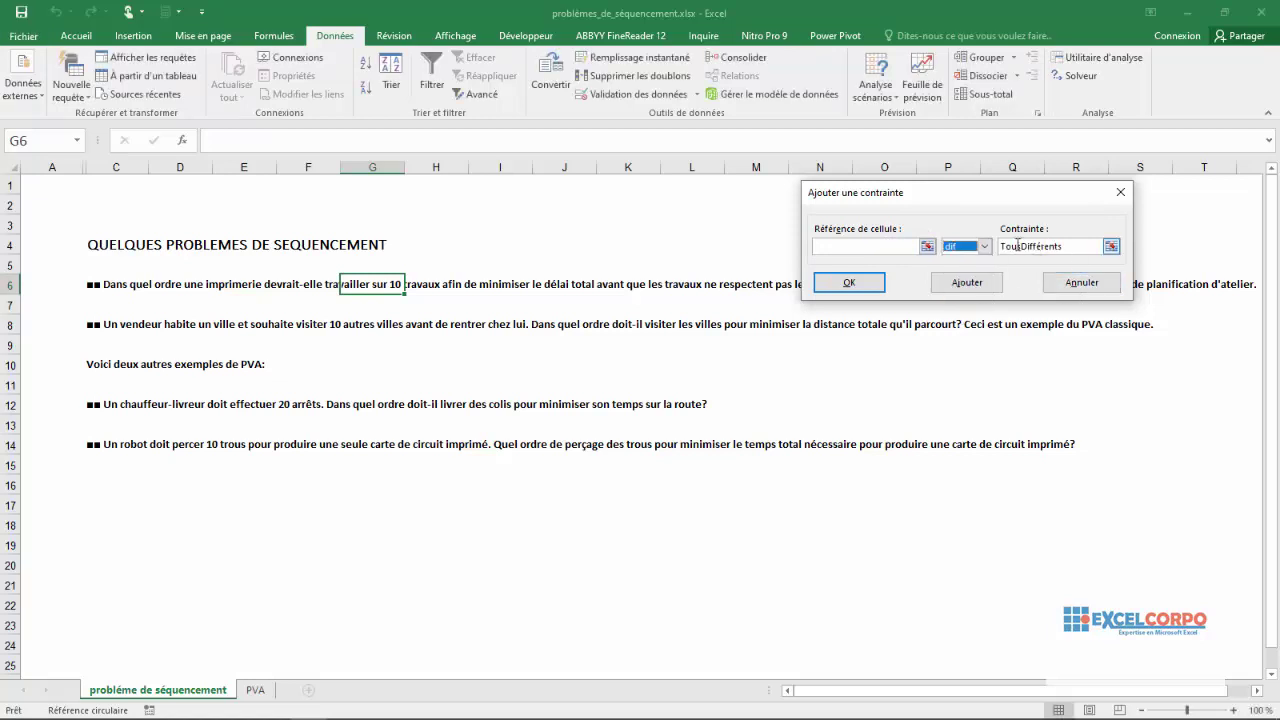
- Cancel the pending constraint and set the solving method to Evolutionnaire
left_click(1082, 282)
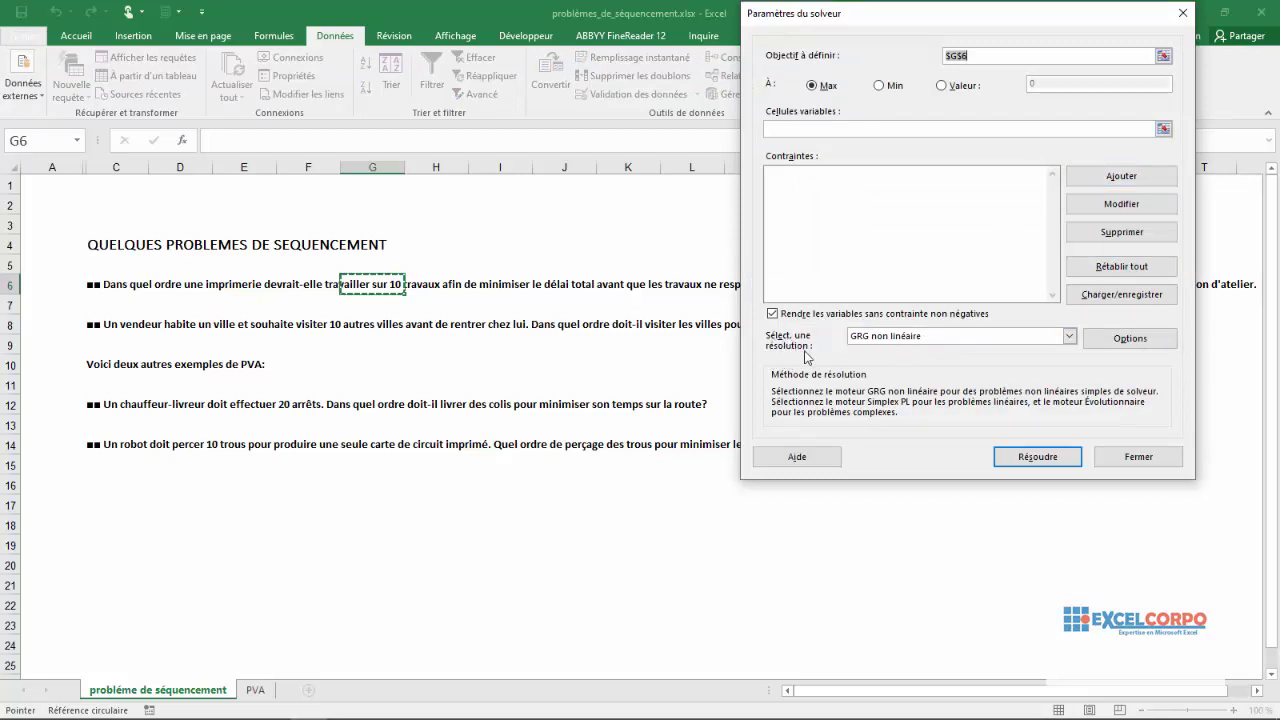
left_click(1069, 337)
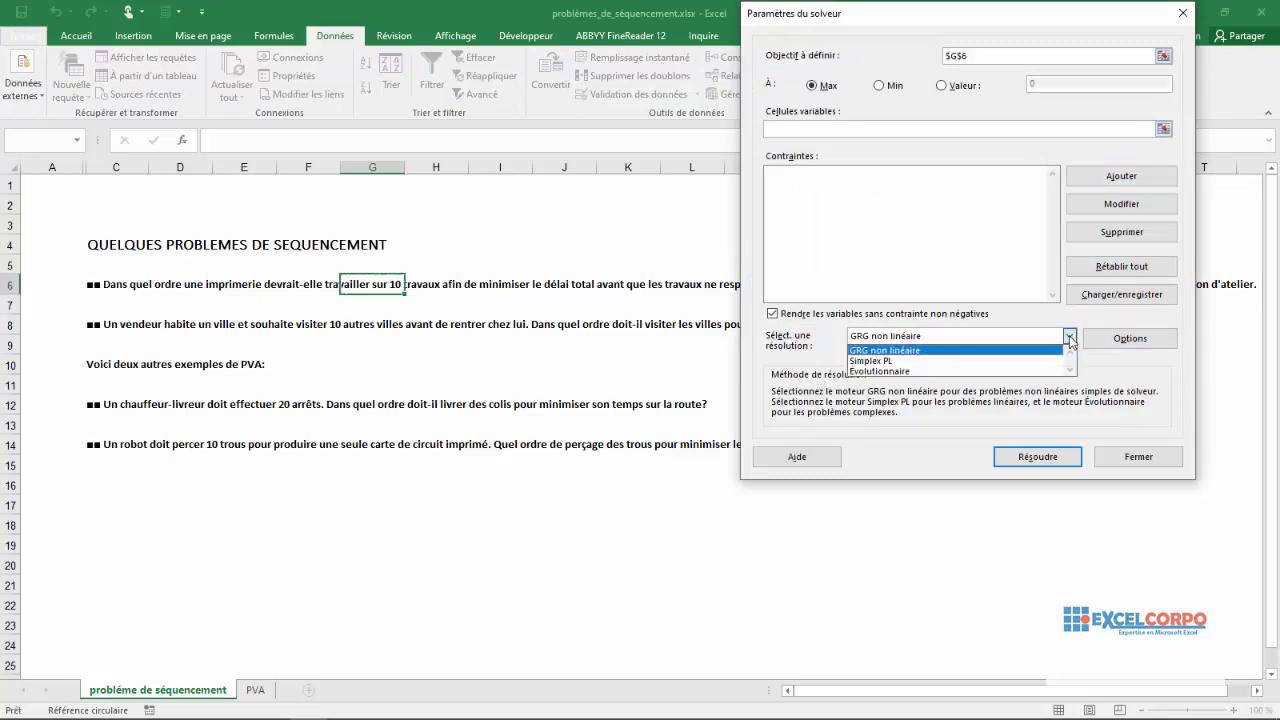
left_click(922, 376)
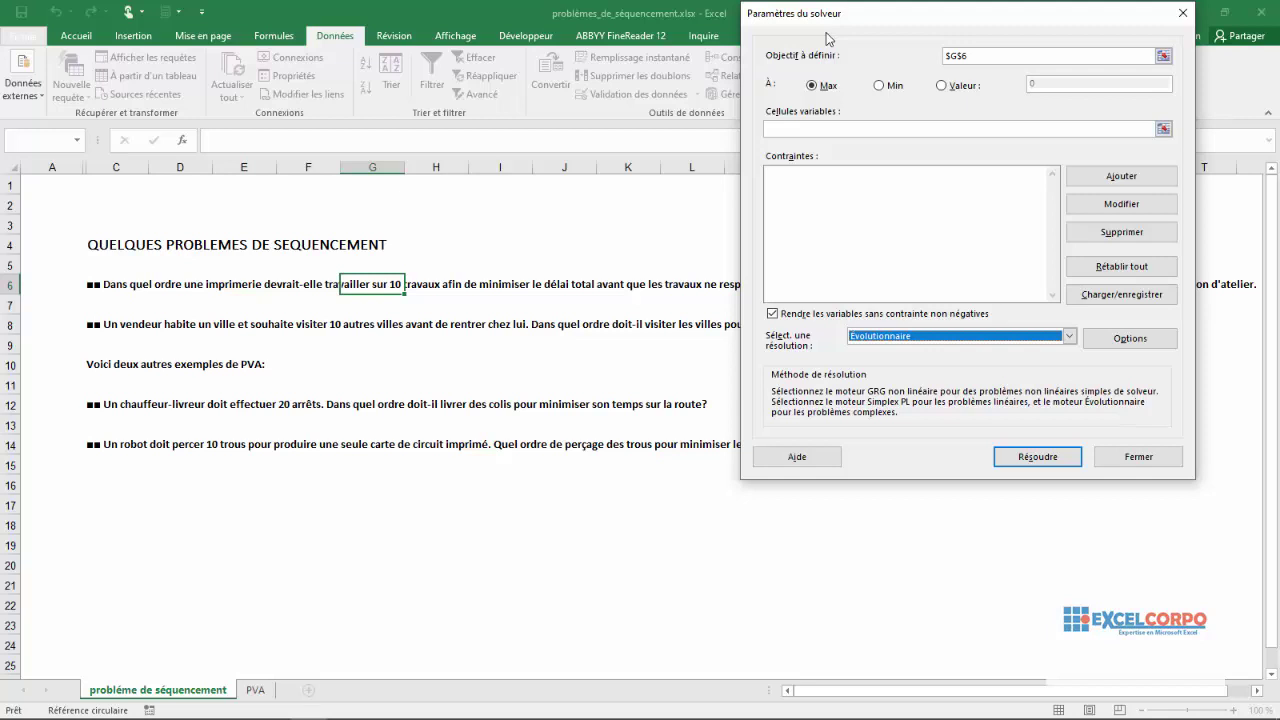
- From the Cellules variables field, add another constraint with the dif (TousDifférents) relation
left_click(777, 128)
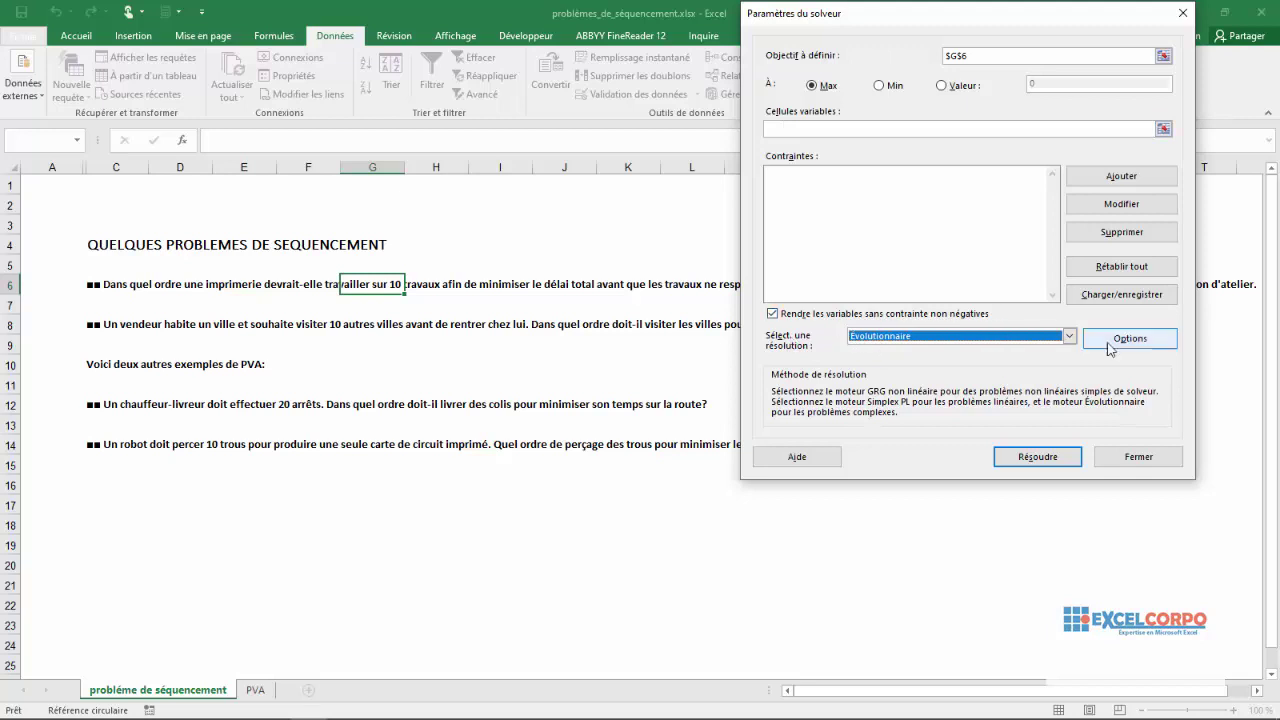
left_click(1089, 181)
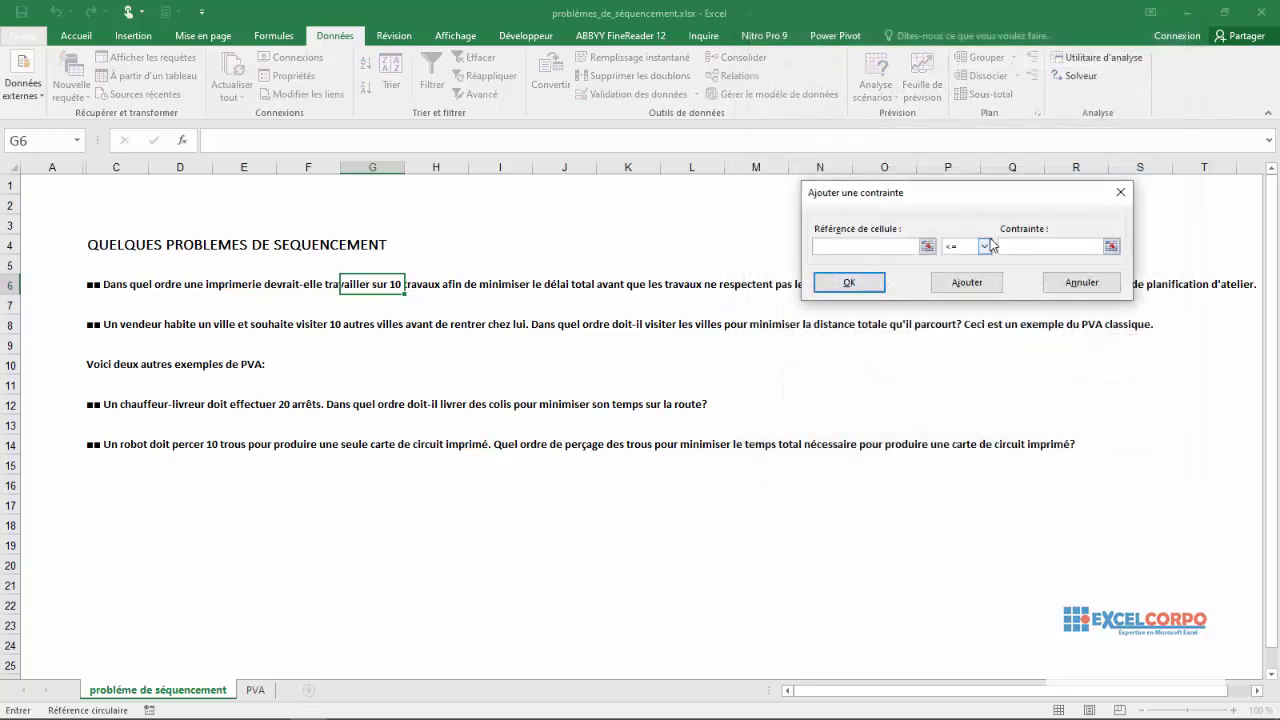
left_click(984, 246)
left_click(950, 313)
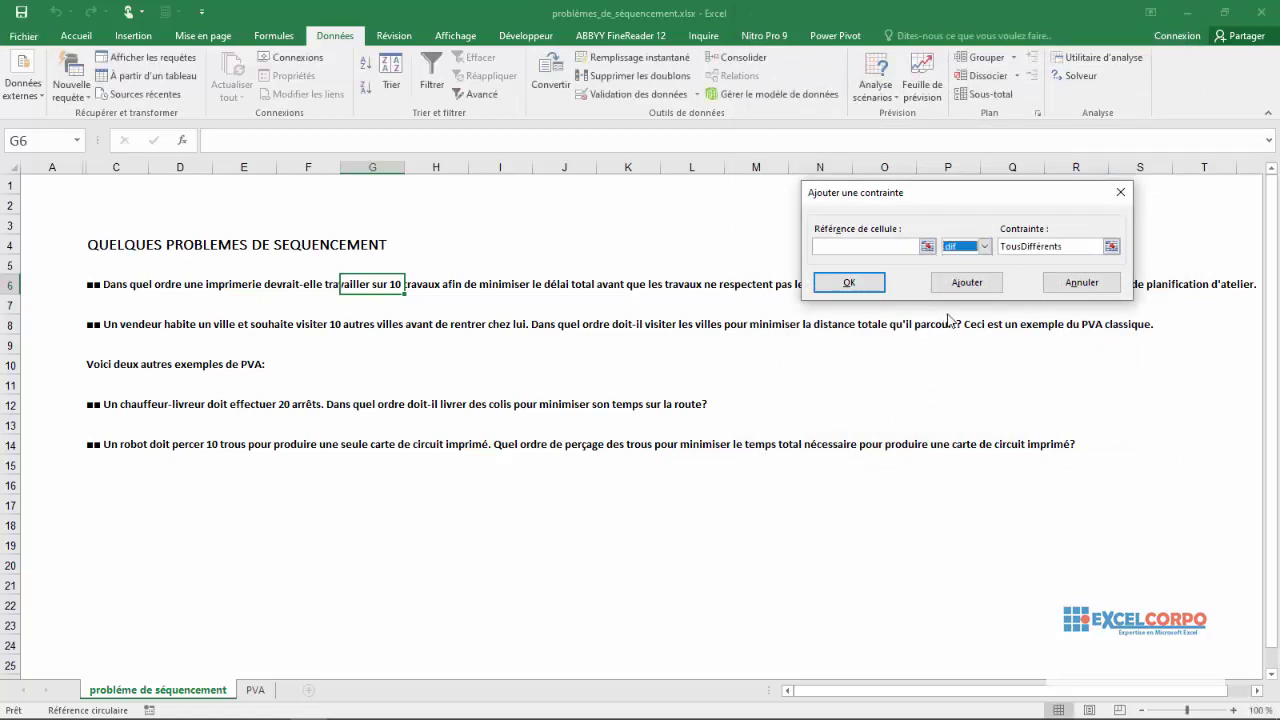